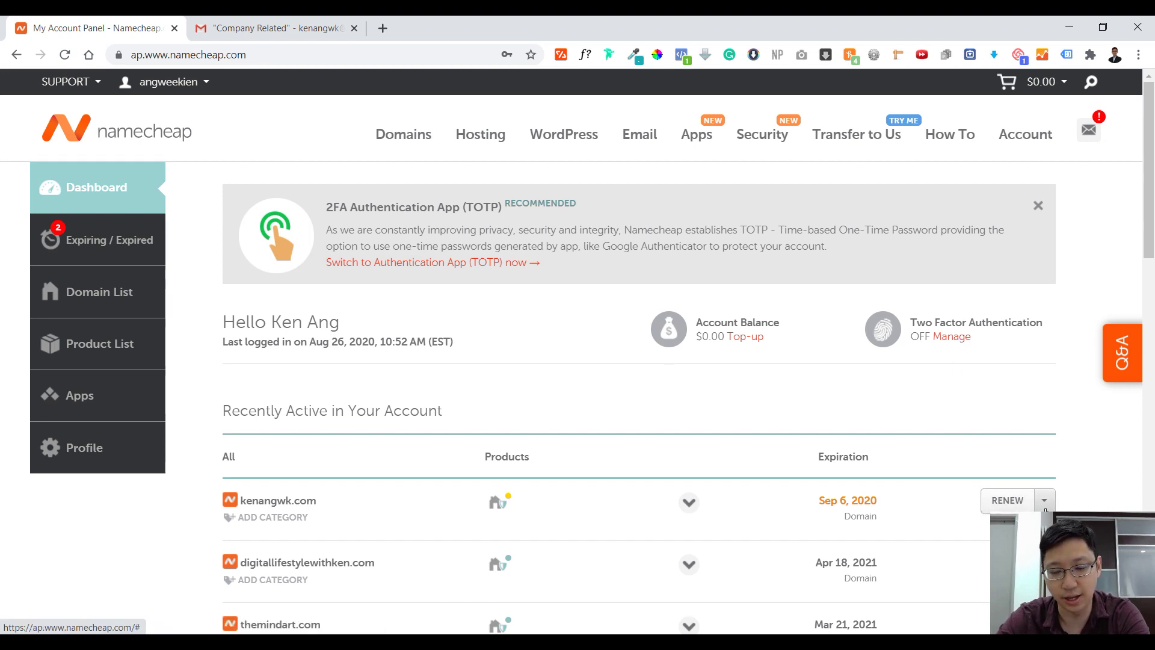
Open the management page for kenangwk.com and scroll down to the Redirect Email section
{"action": "left_click", "coordinate": [1015, 525]}
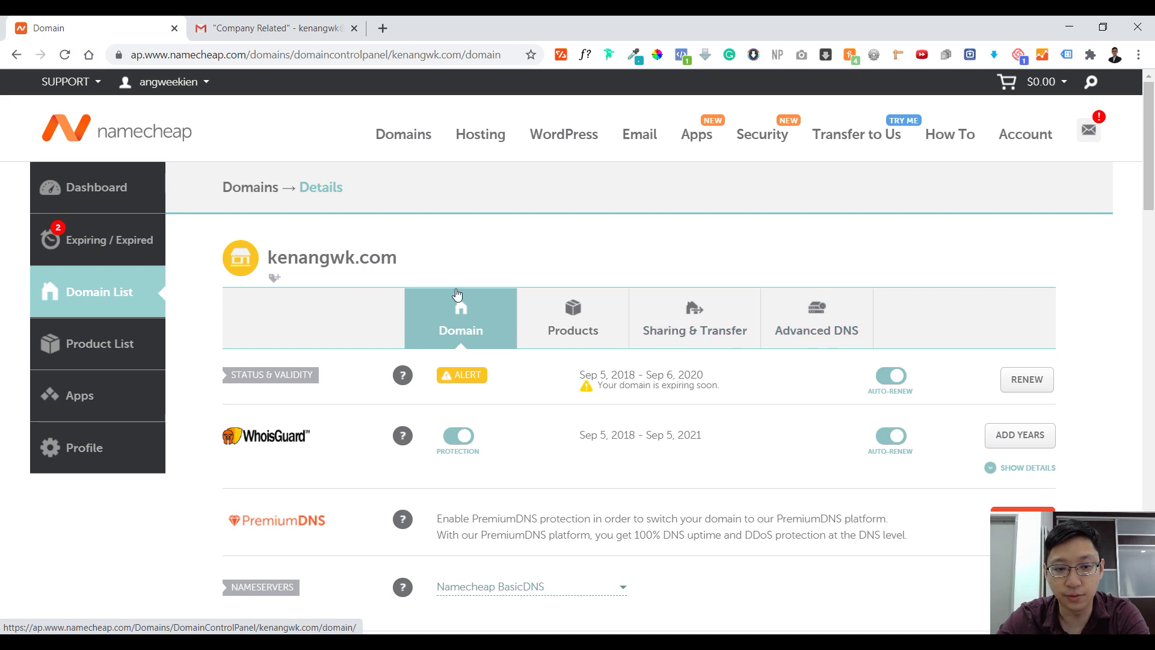
{"action": "scroll", "coordinate": [593, 264], "scroll_direction": "down", "scroll_amount": 3}
{"action": "scroll", "coordinate": [586, 278], "scroll_direction": "down", "scroll_amount": 2}
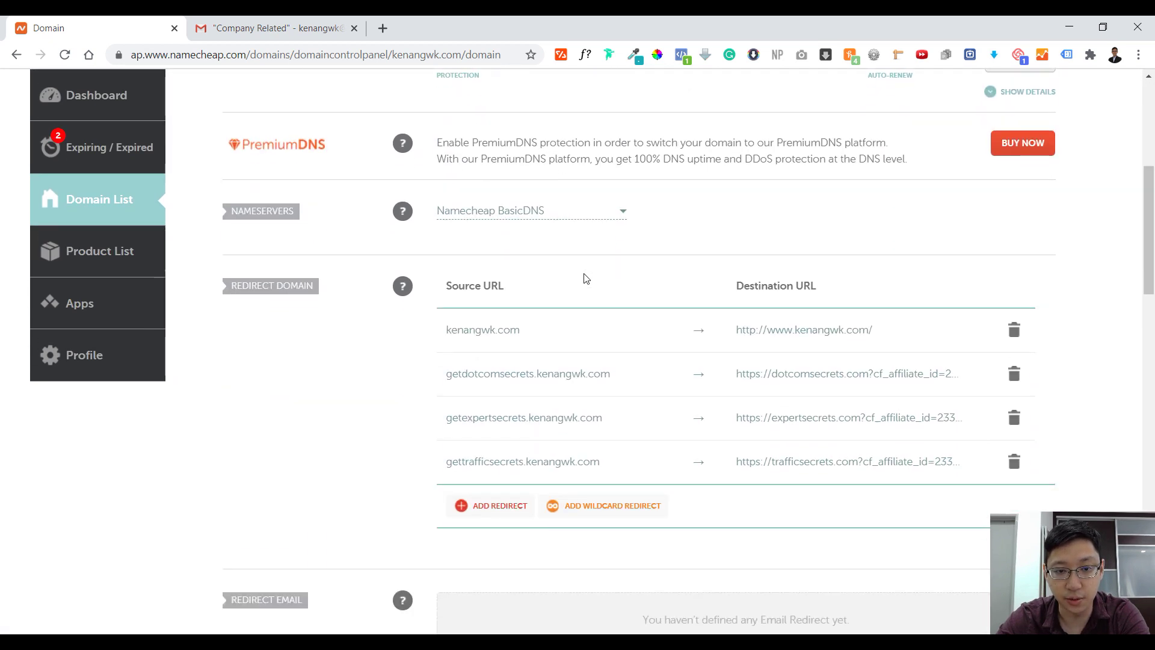
{"action": "scroll", "coordinate": [235, 304], "scroll_direction": "down", "scroll_amount": 2}
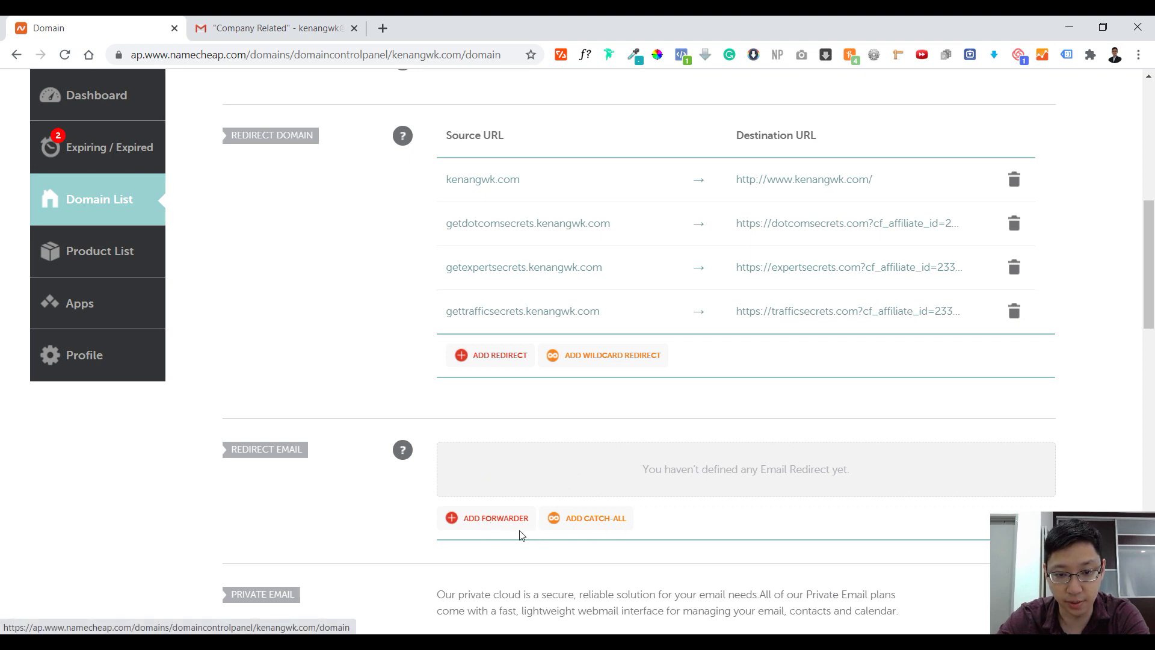
Add and save a forwarder sending the new alias's mail to the owner's Gmail address
{"action": "left_click", "coordinate": [510, 518]}
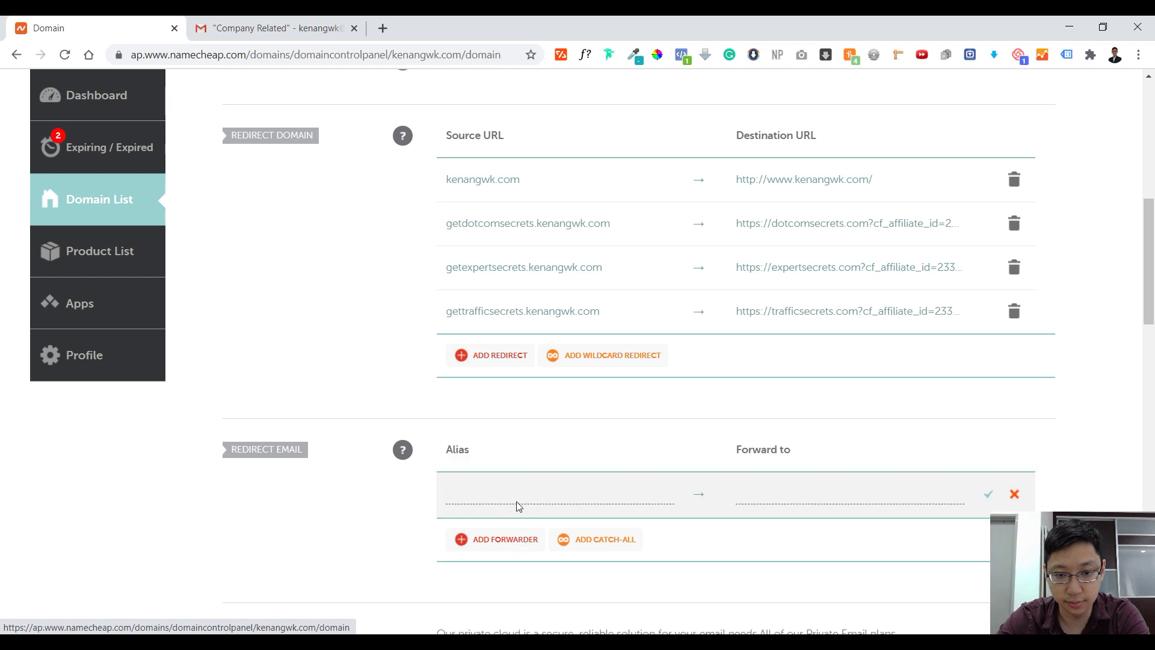
{"action": "left_click", "coordinate": [515, 490]}
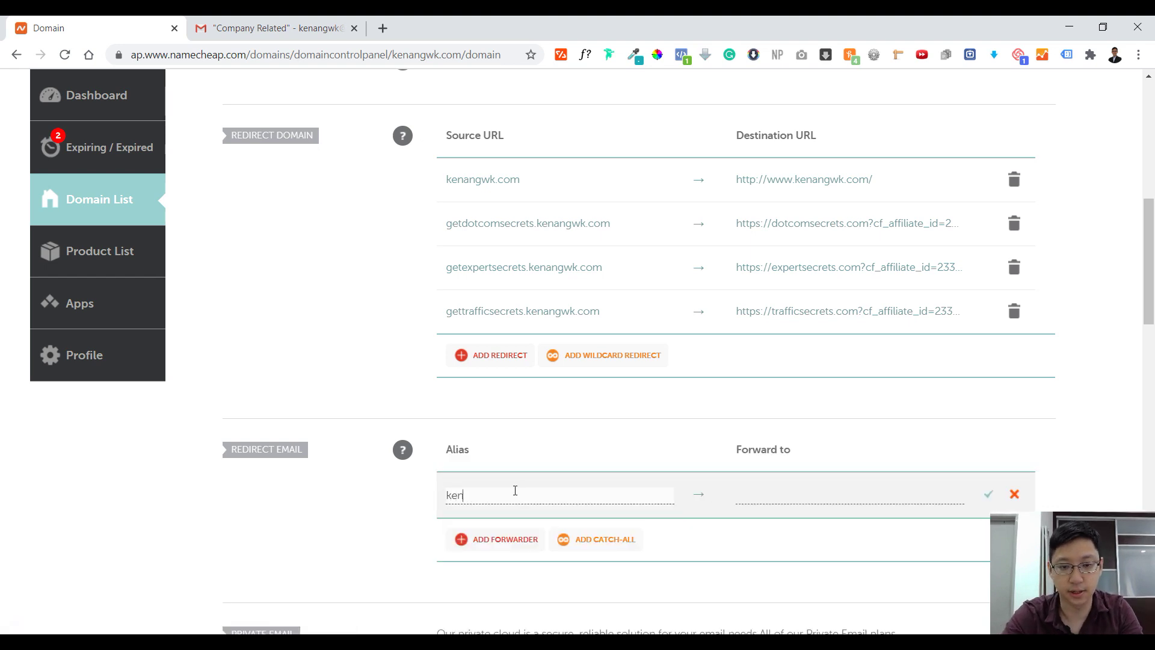
{"action": "key", "text": "Tab"}
{"action": "type", "text": "kenang"}
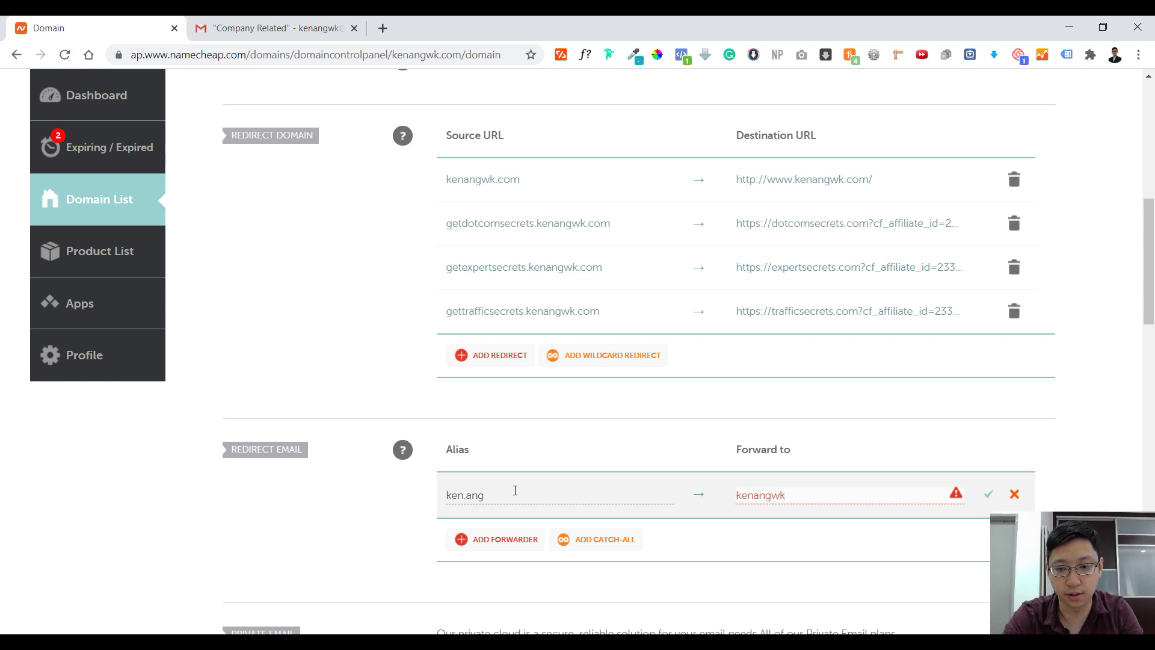
{"action": "key", "text": "BackSpace"}
{"action": "key", "text": "BackSpace"}
{"action": "key", "text": "BackSpace"}
{"action": "key", "text": "BackSpace"}
{"action": "key", "text": "BackSpace"}
{"action": "key", "text": "BackSpace"}
{"action": "key", "text": "BackSpace"}
{"action": "key", "text": "BackSpace"}
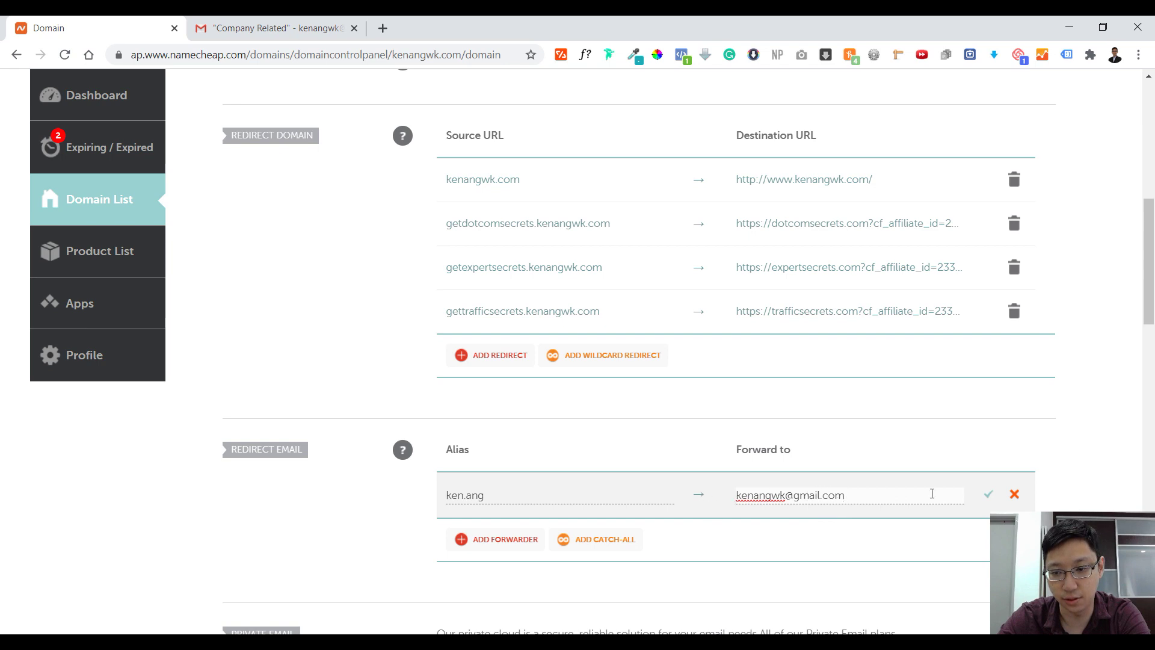
{"action": "left_click", "coordinate": [988, 495]}
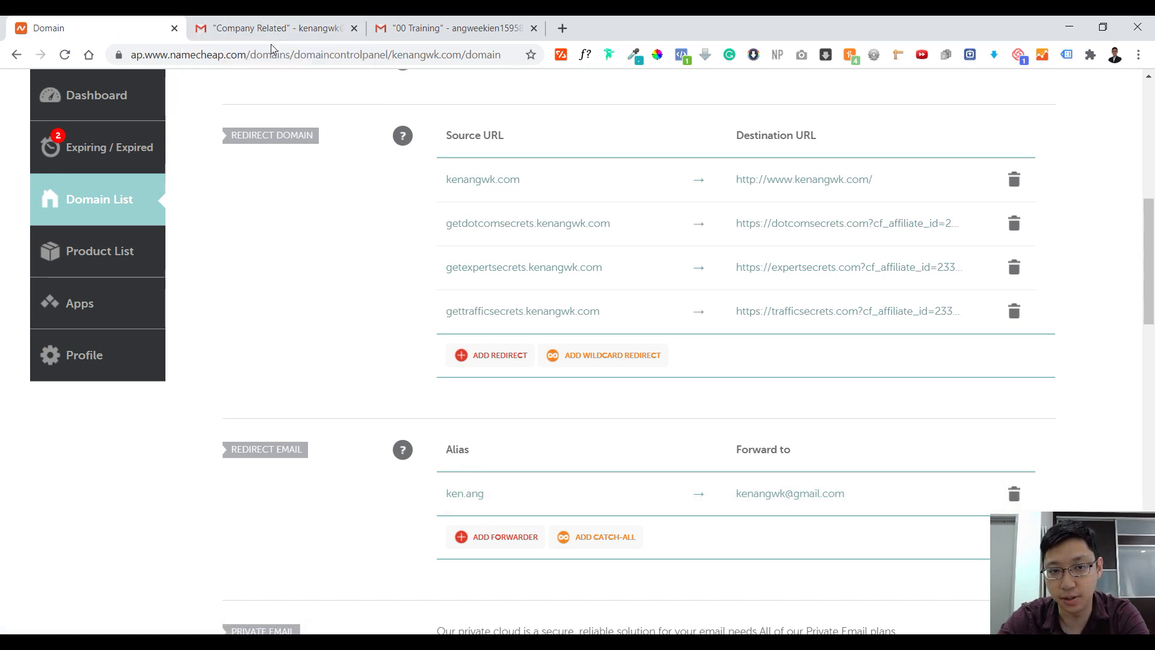
In the sending Gmail account, address a new message to the kenangwk.com alias
{"action": "left_click", "coordinate": [416, 23]}
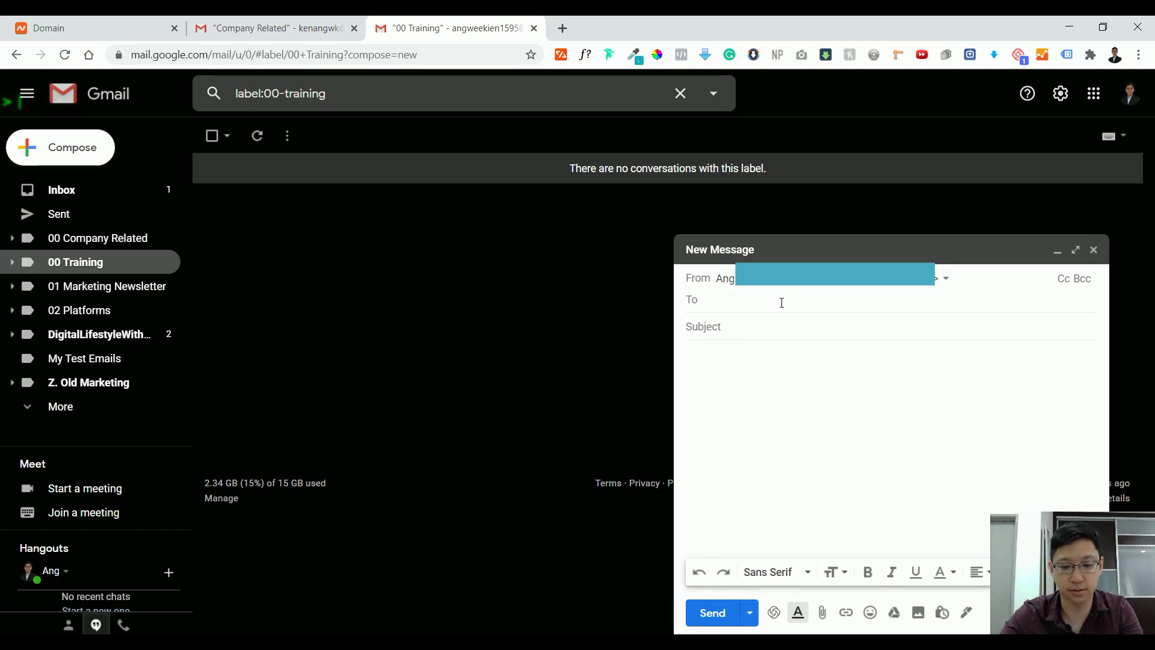
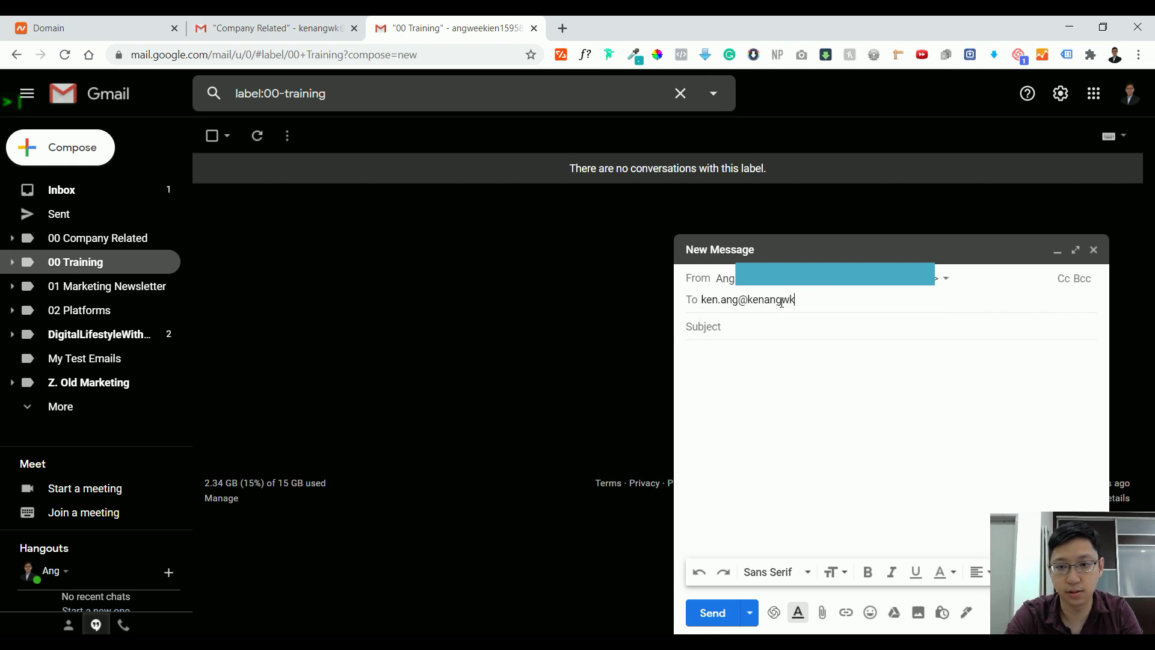
{"action": "key", "text": "Return"}
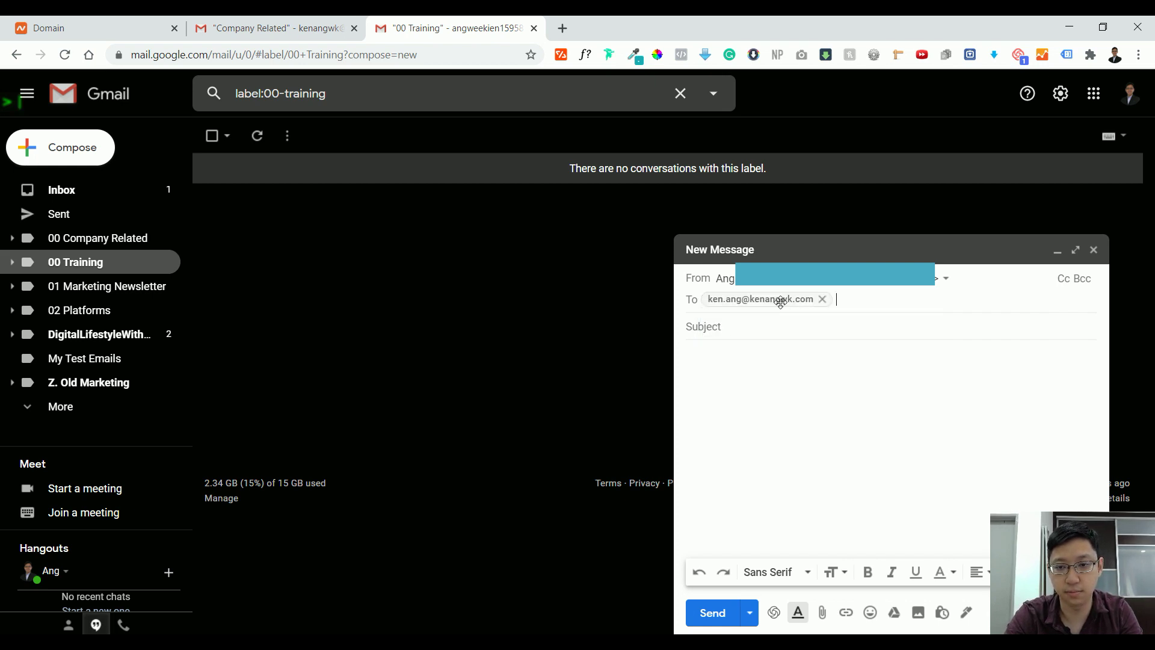
Give the message subject 'Testing' and body 'Testing 1 2 3', then send it
{"action": "key", "text": "Tab"}
{"action": "type", "text": "Testing"}
{"action": "key", "text": "Tab"}
{"action": "type", "text": "Testing 1"}
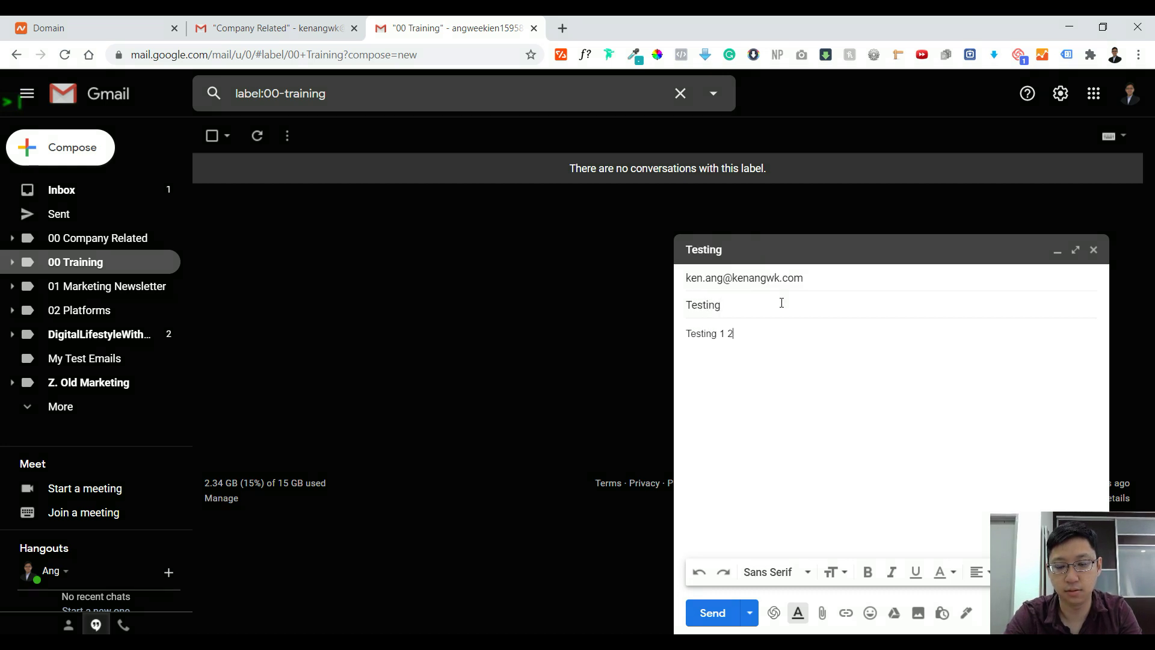
{"action": "left_click", "coordinate": [713, 613]}
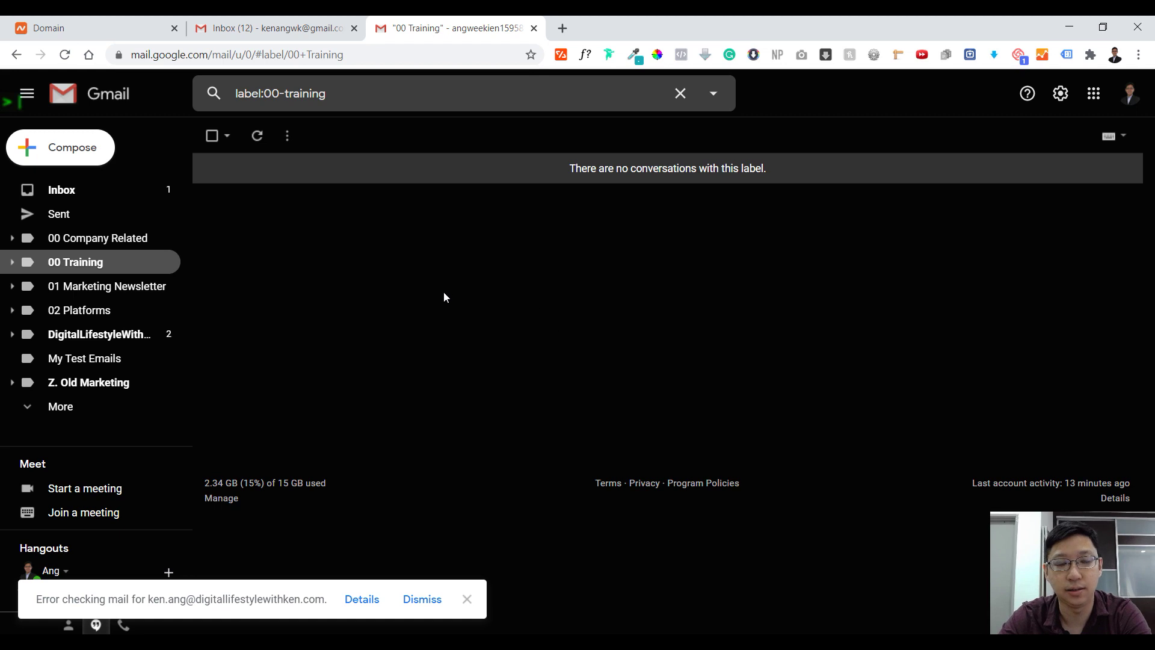
Open the arrived Testing email, view its recipient details, then return to the Namecheap domain page
{"action": "left_click", "coordinate": [271, 29]}
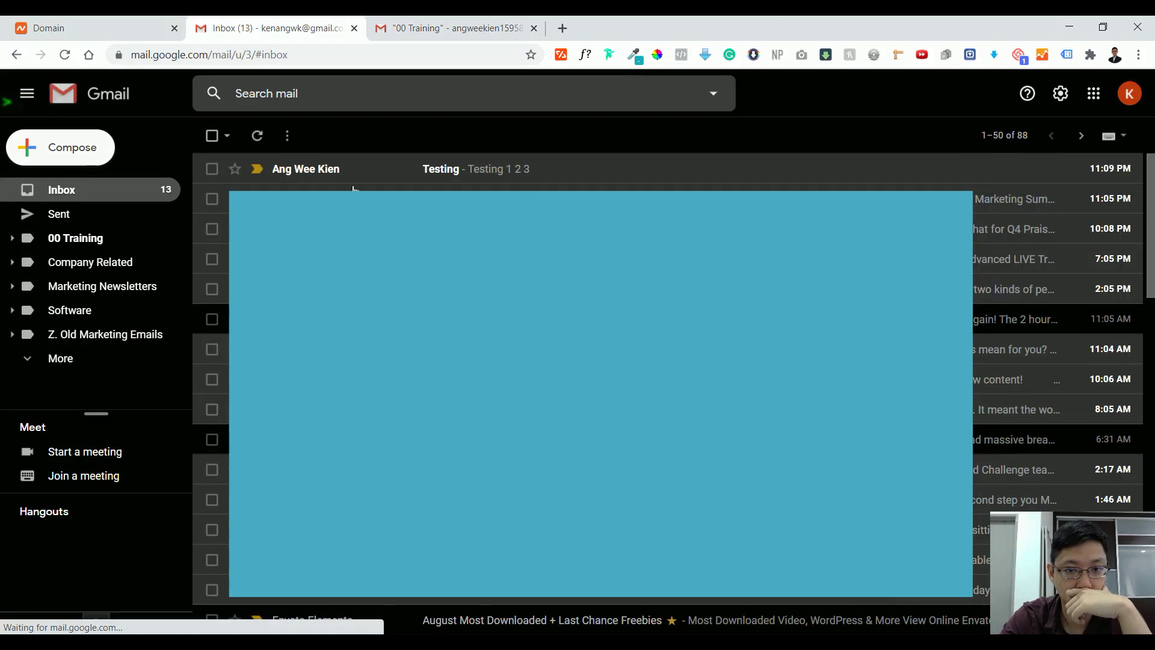
{"action": "left_click", "coordinate": [549, 175]}
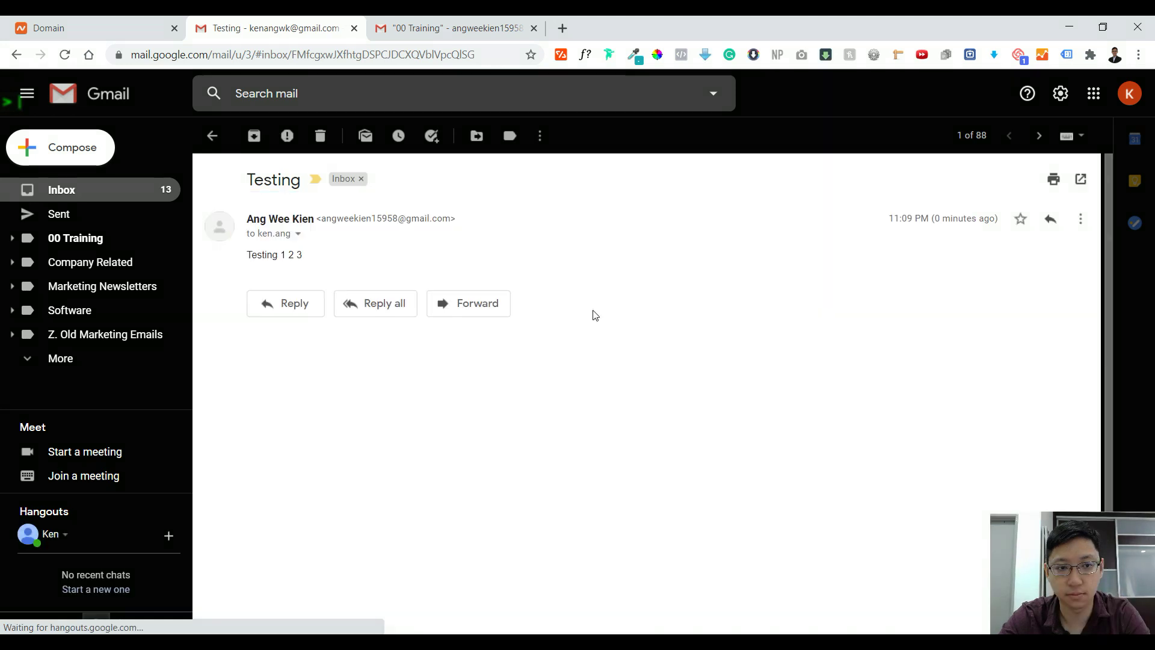
{"action": "left_click", "coordinate": [298, 234]}
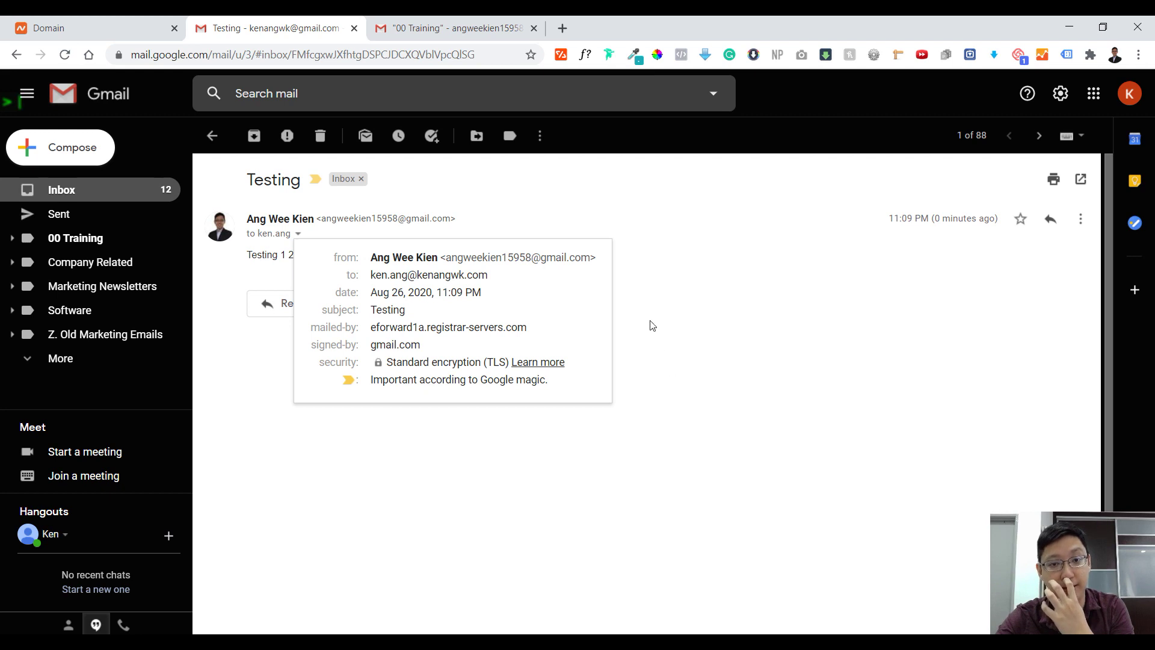
{"action": "left_click", "coordinate": [71, 24]}
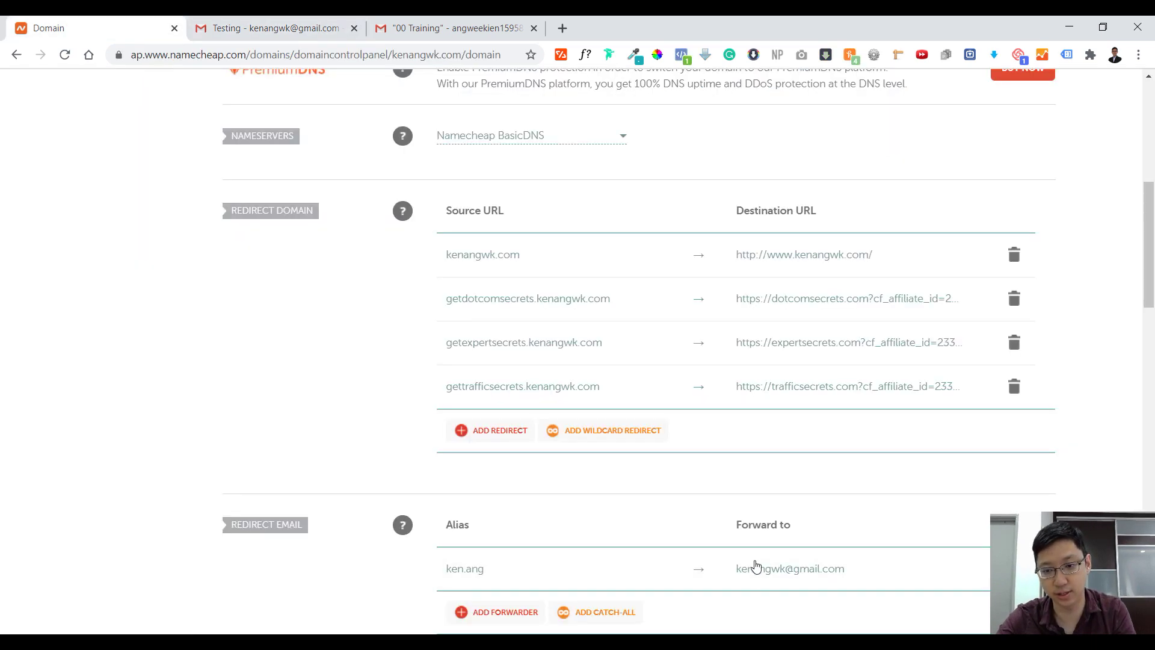
Scroll through the Namecheap domain page to review the saved Redirect Email forwarder
{"action": "scroll", "coordinate": [860, 457], "scroll_direction": "down", "scroll_amount": 3}
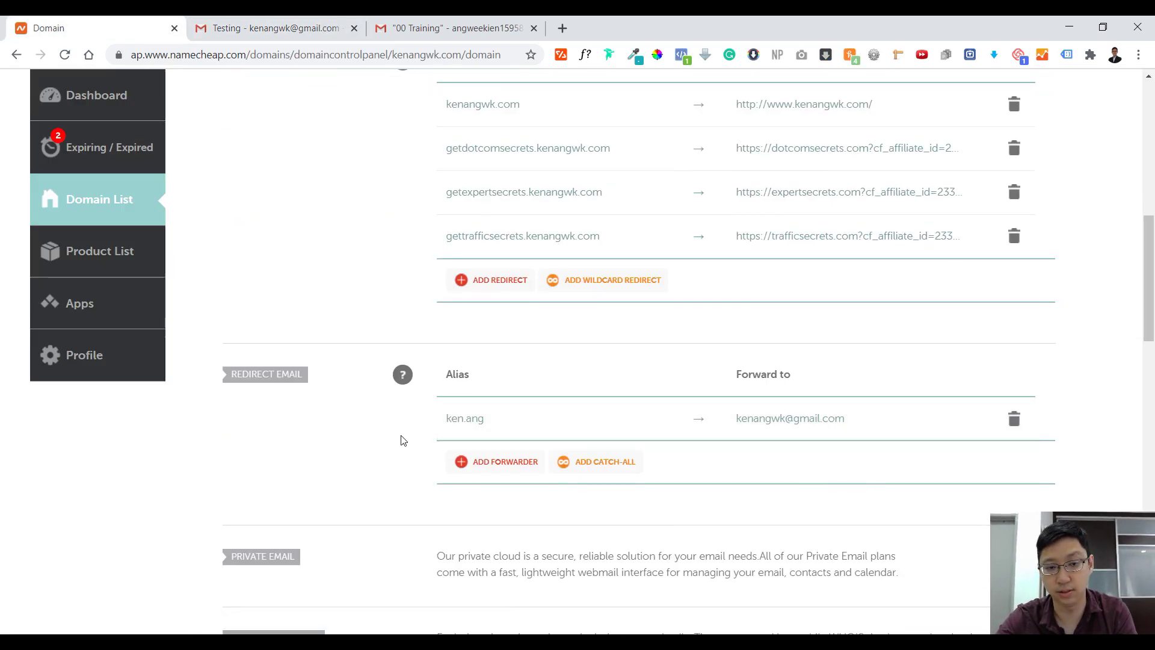
{"action": "scroll", "coordinate": [545, 425], "scroll_direction": "up", "scroll_amount": 1}
{"action": "scroll", "coordinate": [545, 423], "scroll_direction": "up", "scroll_amount": 2}
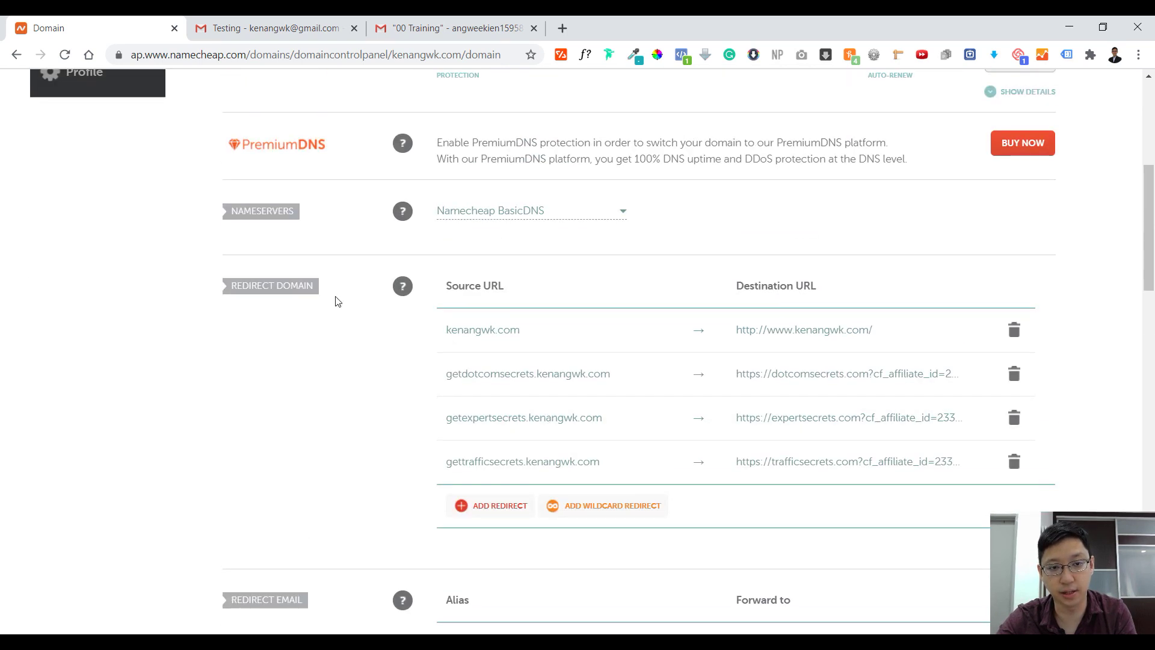
{"action": "scroll", "coordinate": [338, 301], "scroll_direction": "up", "scroll_amount": 2}
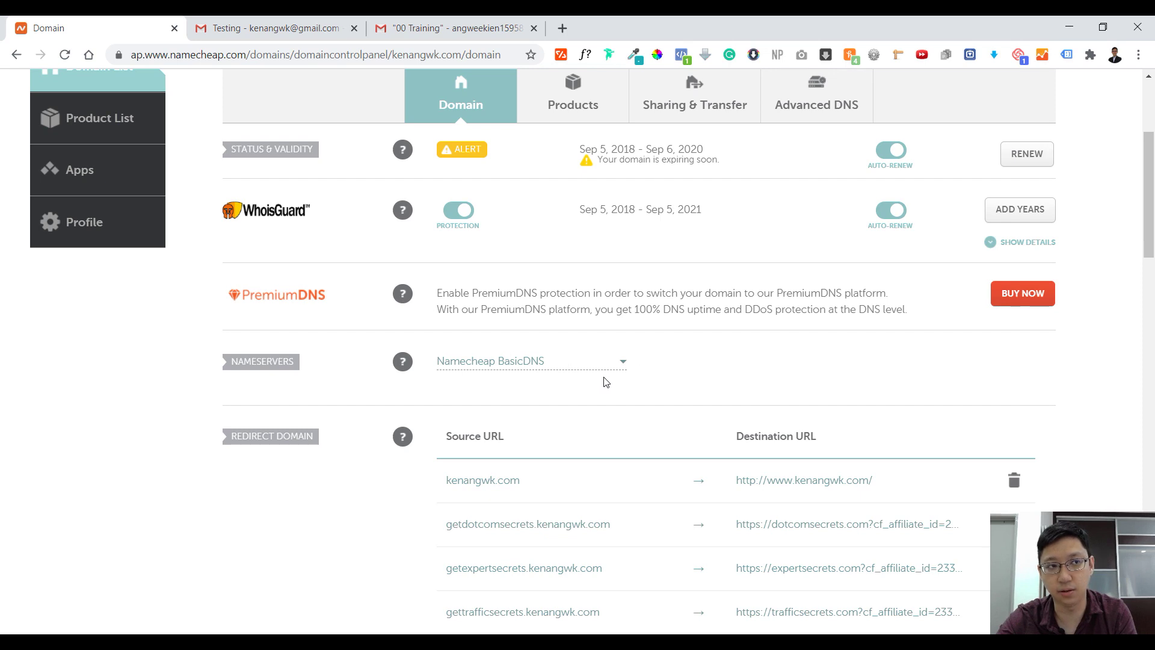
{"action": "scroll", "coordinate": [657, 392], "scroll_direction": "down", "scroll_amount": 4}
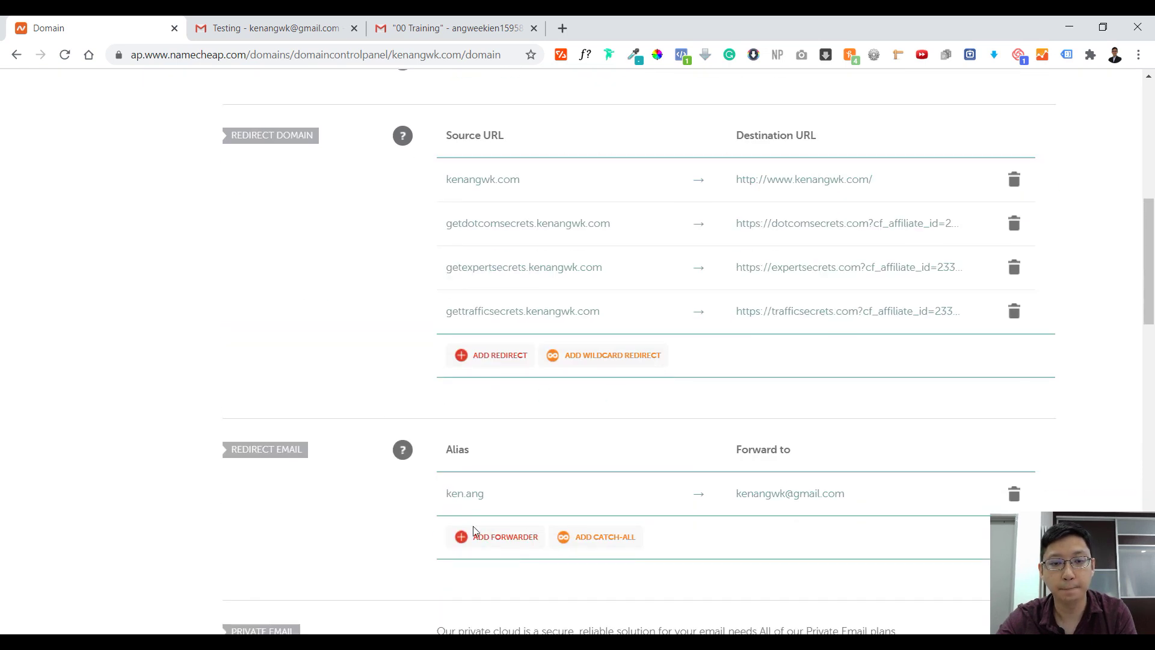
{"action": "scroll", "coordinate": [480, 450], "scroll_direction": "up", "scroll_amount": 4}
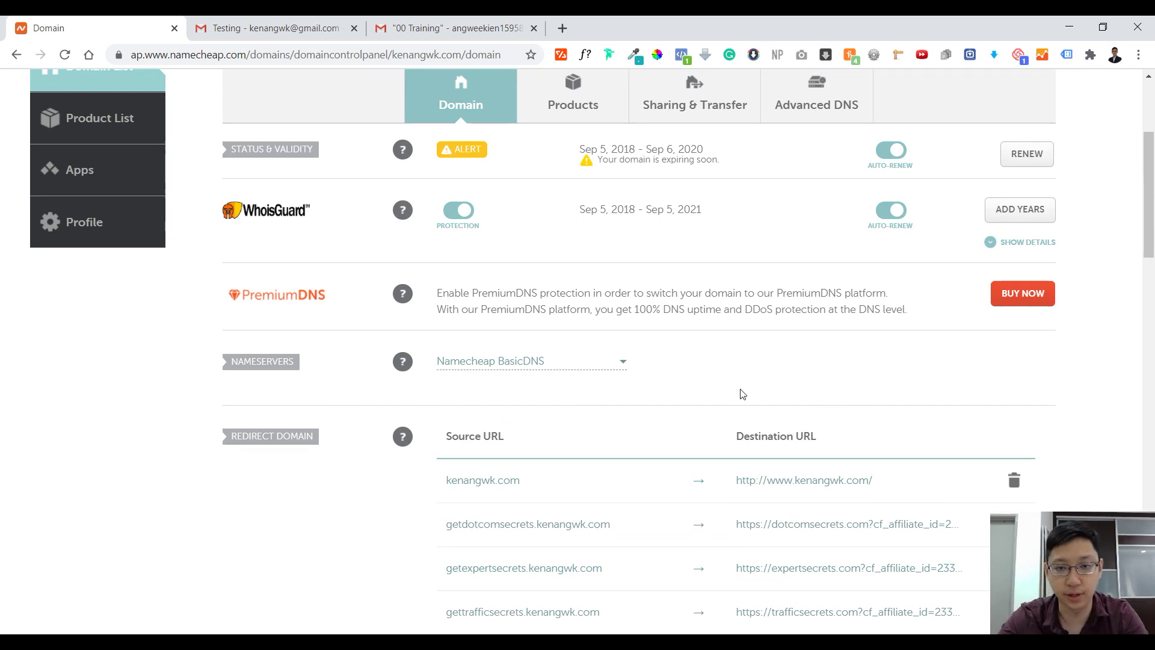
{"action": "scroll", "coordinate": [731, 426], "scroll_direction": "down", "scroll_amount": 1}
{"action": "scroll", "coordinate": [731, 426], "scroll_direction": "up", "scroll_amount": 2}
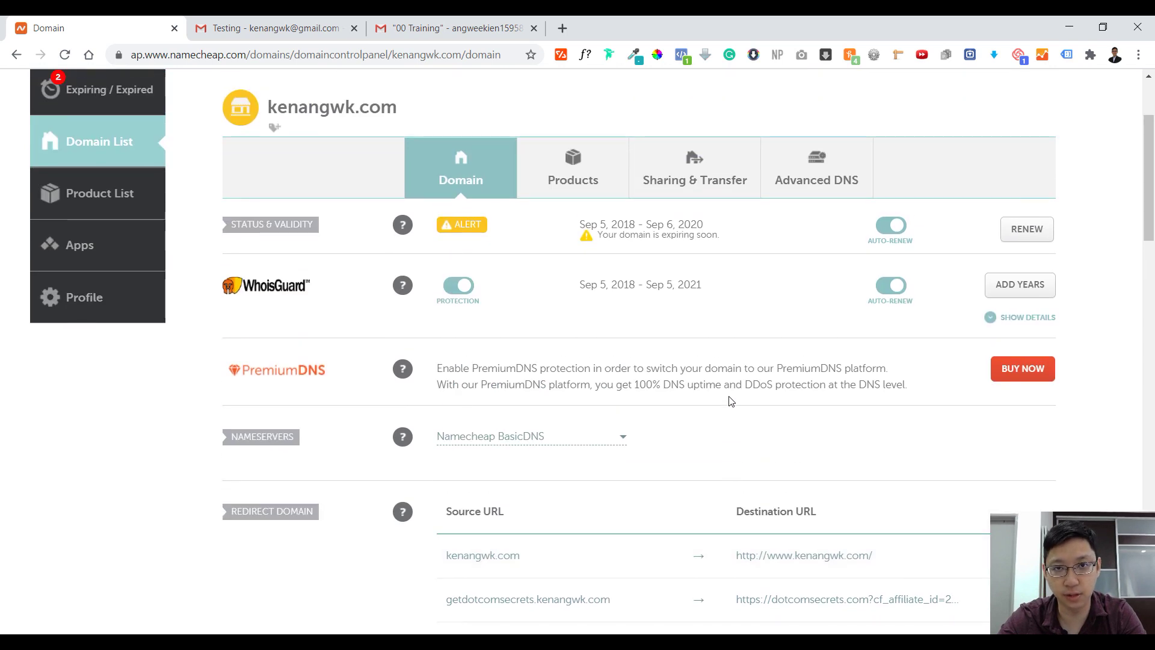
{"action": "scroll", "coordinate": [722, 411], "scroll_direction": "down", "scroll_amount": 5}
{"action": "scroll", "coordinate": [498, 312], "scroll_direction": "up", "scroll_amount": 2}
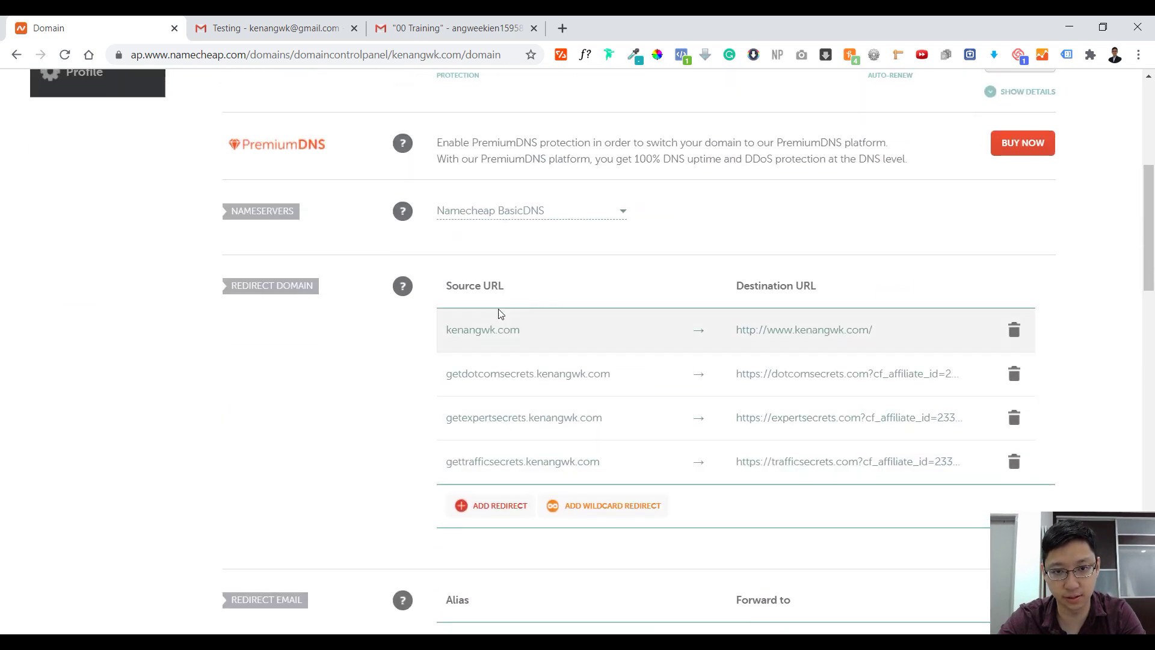
{"action": "scroll", "coordinate": [510, 331], "scroll_direction": "down", "scroll_amount": 3}
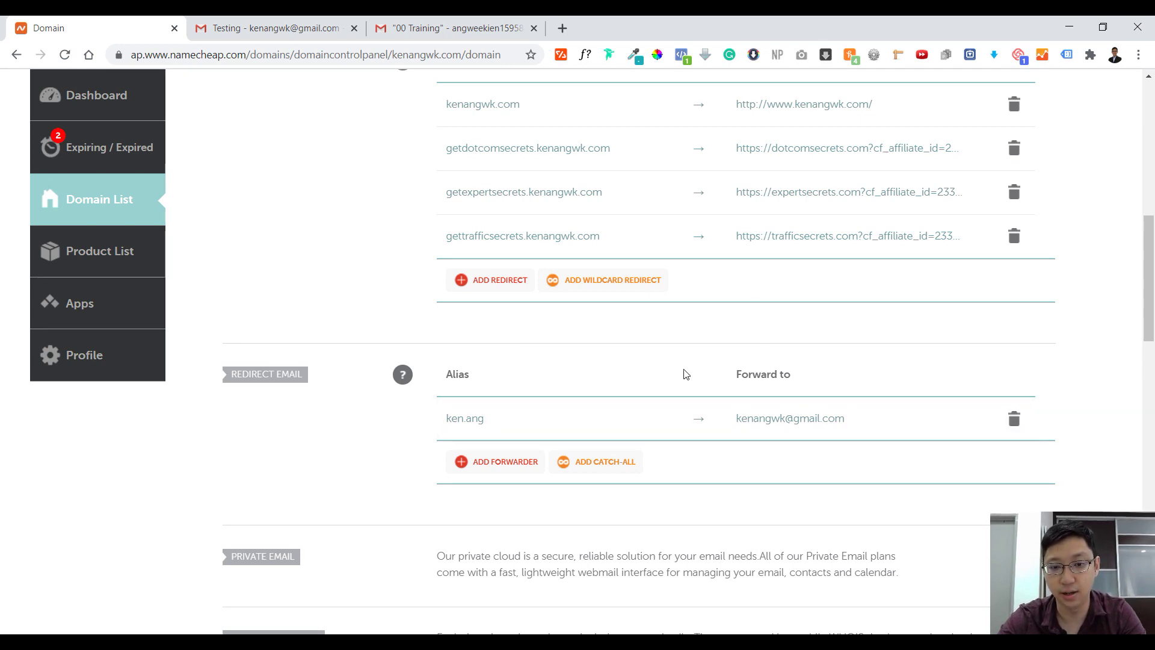
Reopen the Testing email's delivery details and select the kenangwk.com recipient address
{"action": "left_click", "coordinate": [307, 19]}
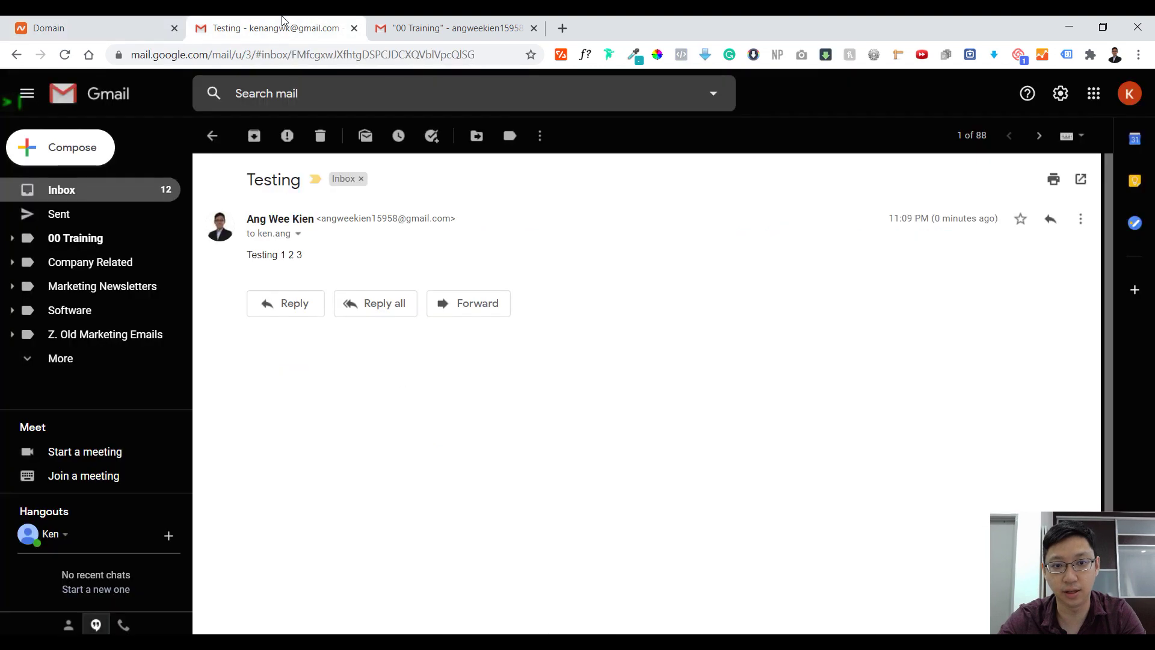
{"action": "left_click", "coordinate": [297, 233]}
{"action": "left_click_drag", "start_coordinate": [489, 275], "coordinate": [352, 275]}
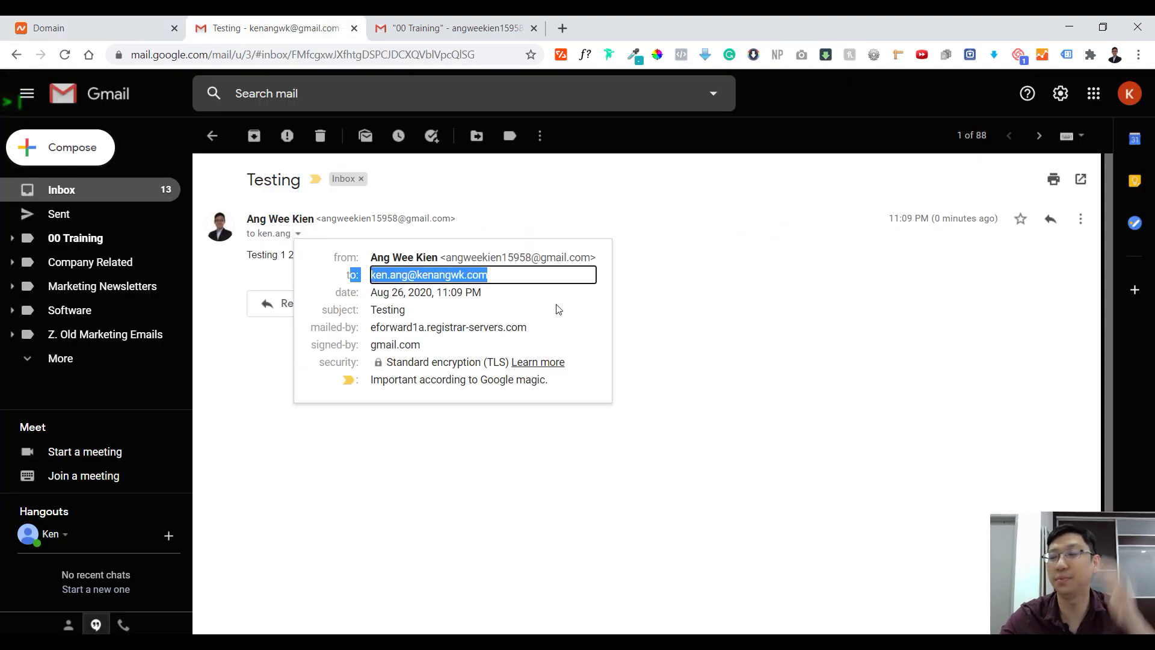